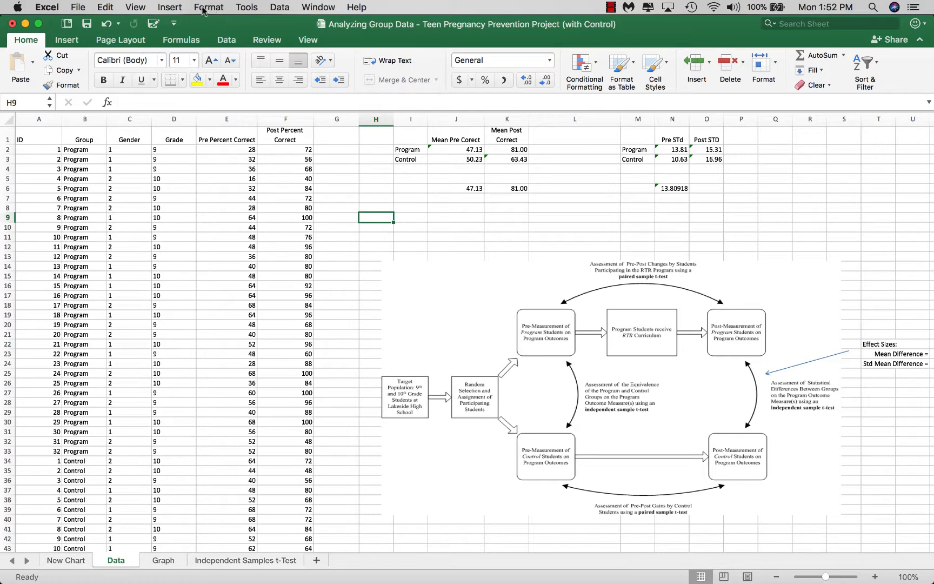
- Check in the list of Excel add-ins whether the Analysis ToolPak is enabled
click(246, 9)
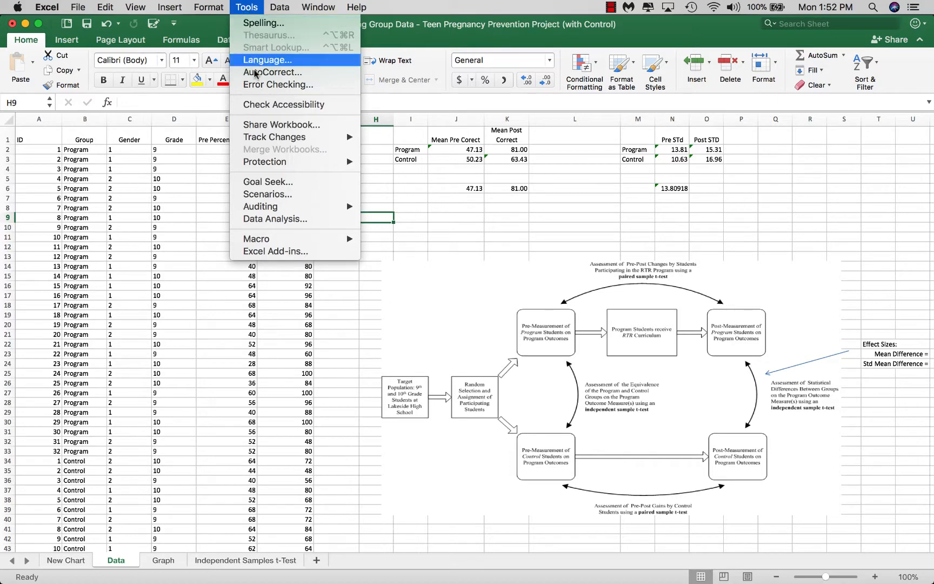
click(290, 252)
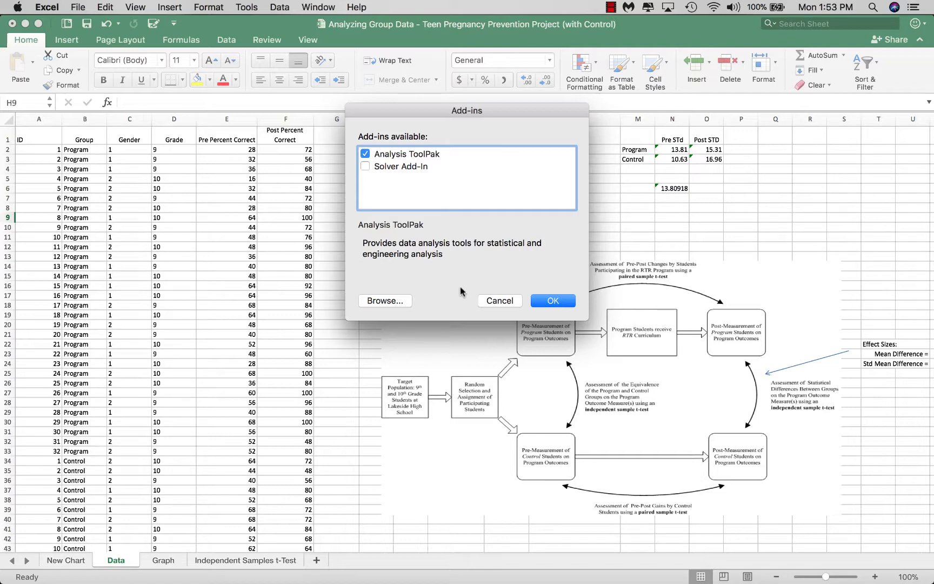
click(497, 304)
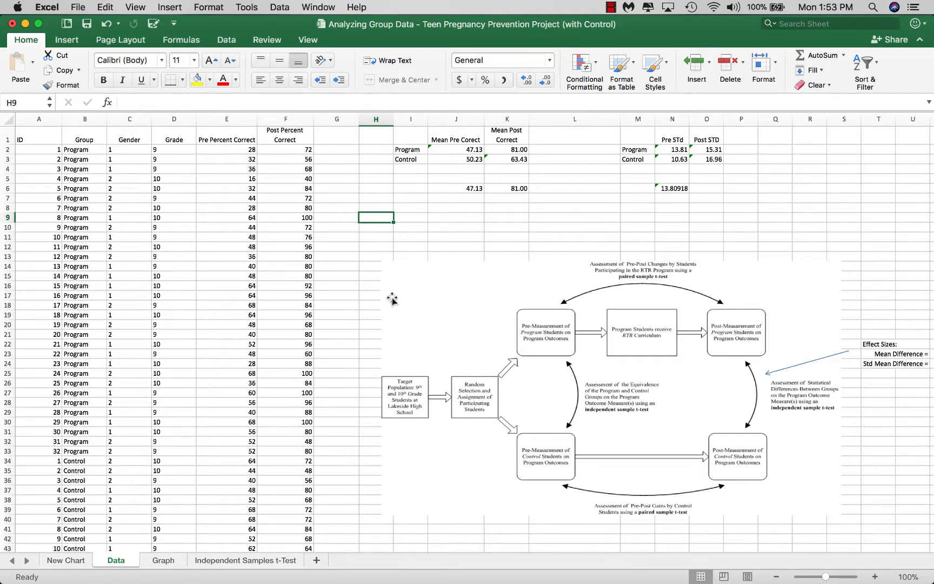
- Review the program and control group rows on the Data sheet and the existing output on the Independent Samples t-Test sheet
scroll(373, 307, down, 5)
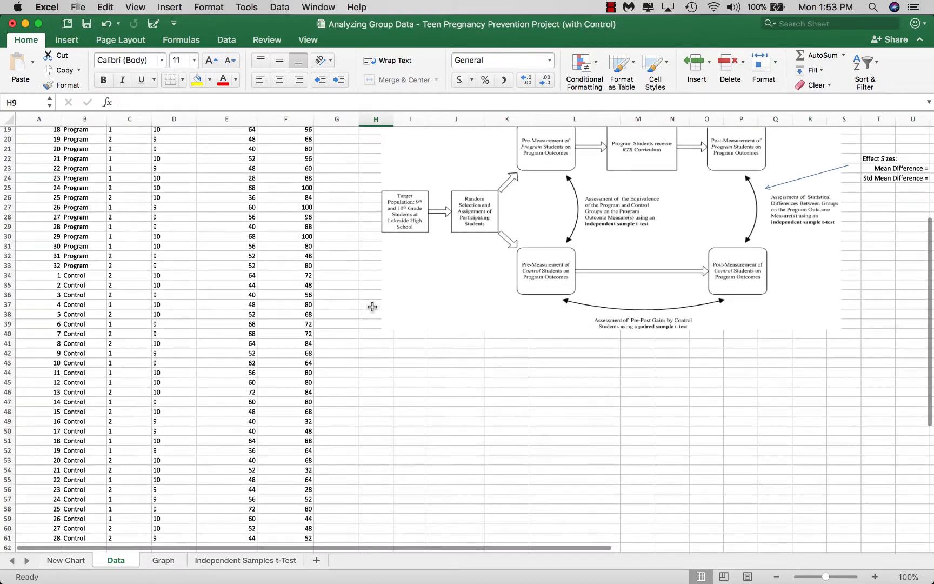
scroll(372, 306, up, 5)
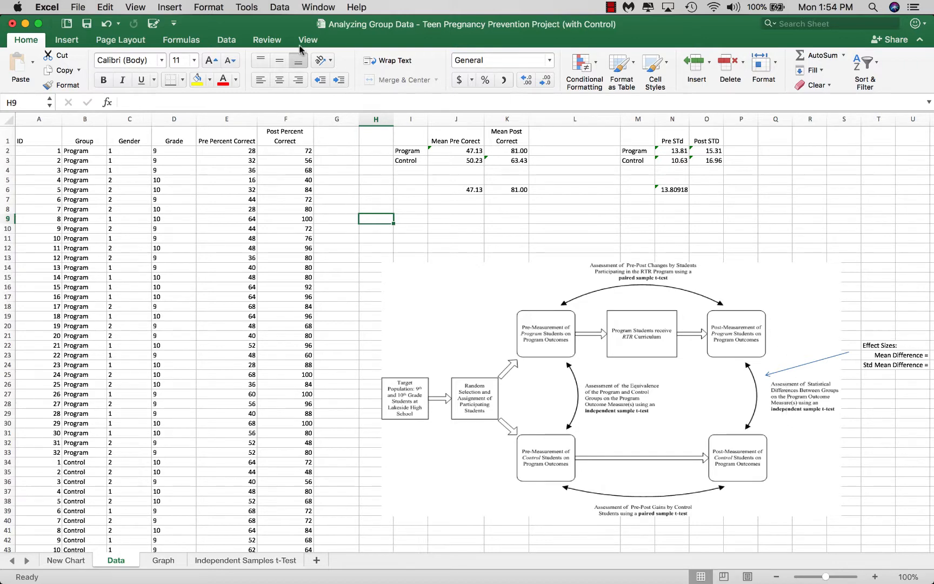
click(226, 41)
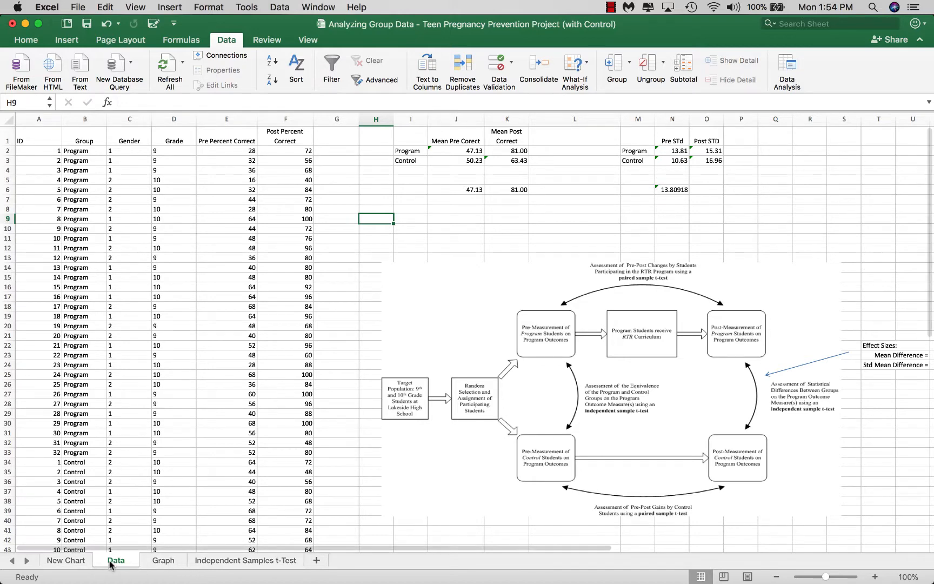
click(258, 564)
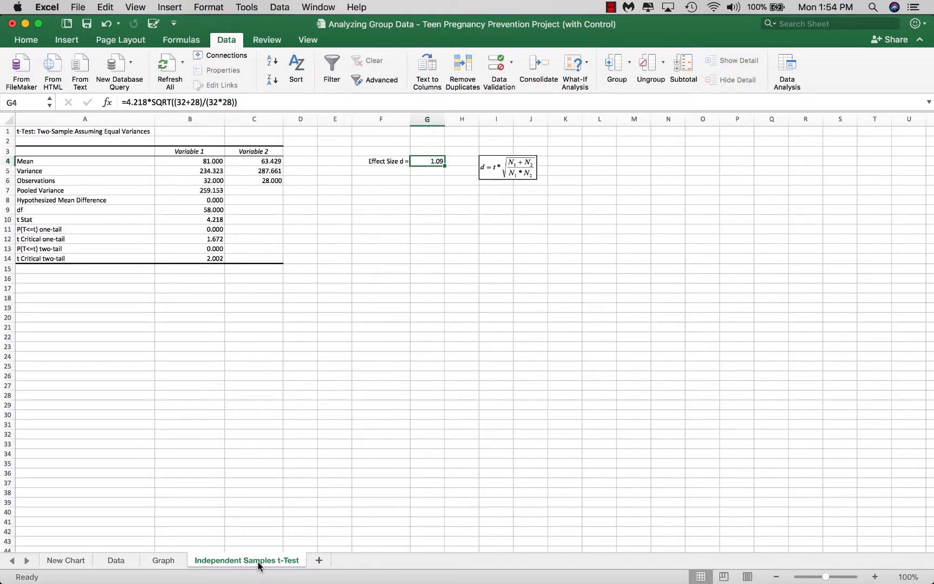
click(132, 562)
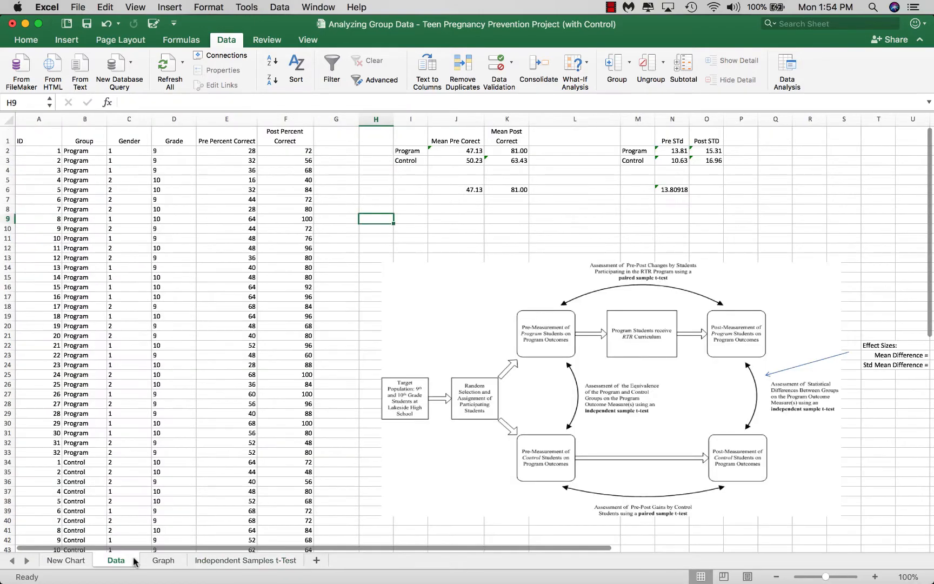
click(215, 563)
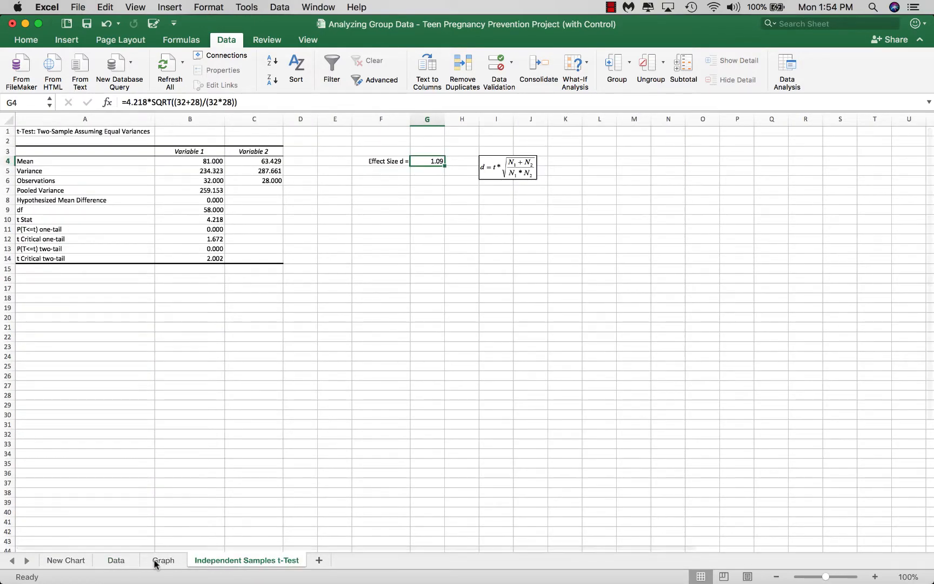
click(119, 563)
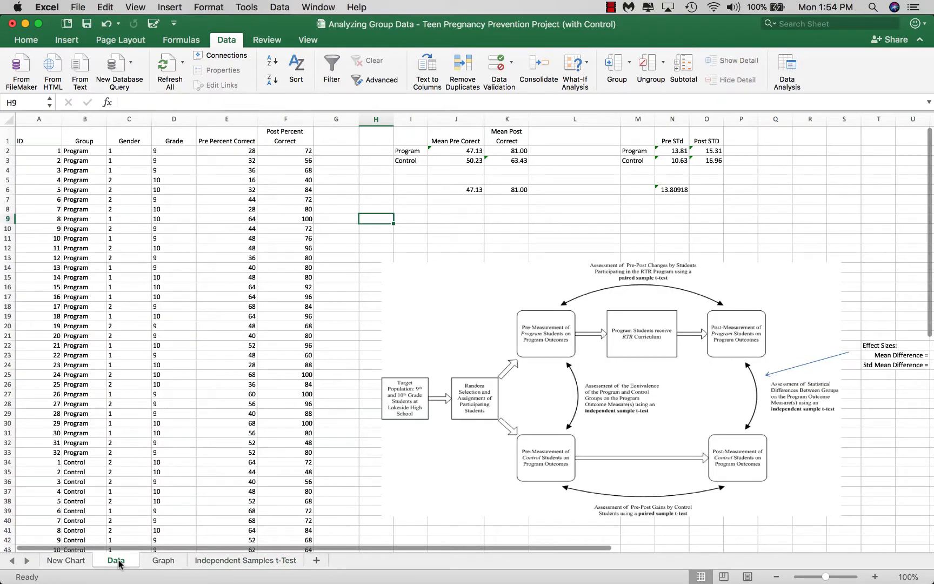
- Start the "t-Test: Two-Sample Assuming Equal Variances" analysis from the data analysis tools on the Data sheet
click(784, 67)
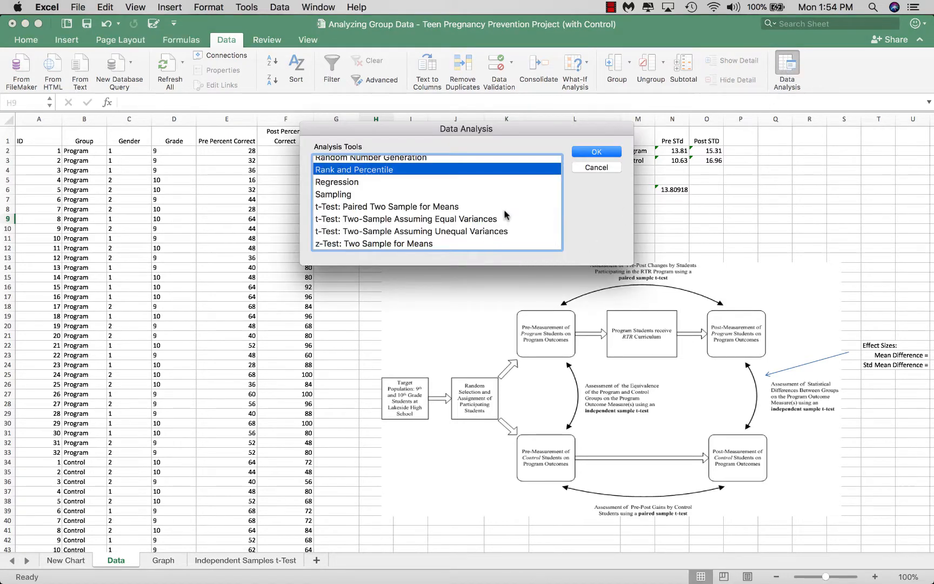
scroll(509, 215, up, 10)
scroll(492, 219, down, 2)
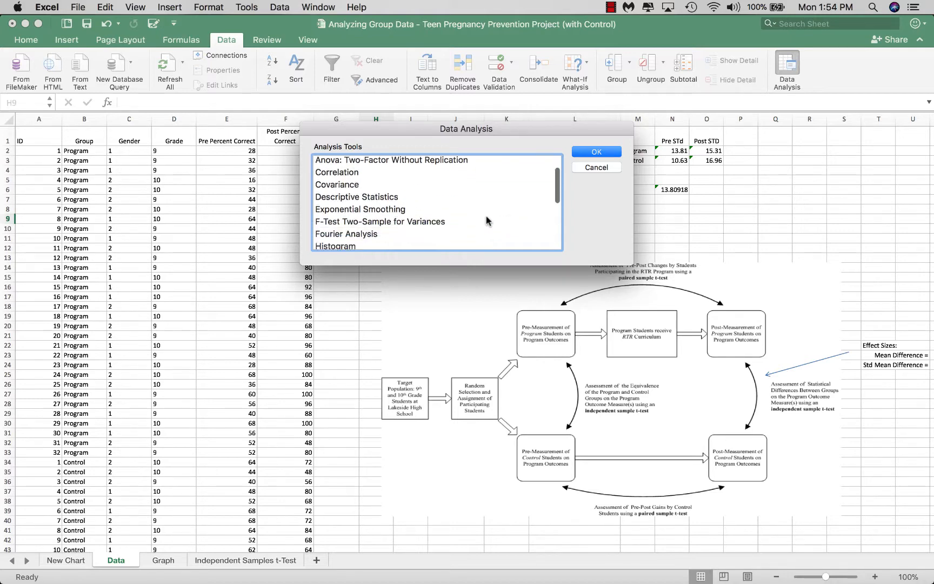
scroll(487, 221, down, 5)
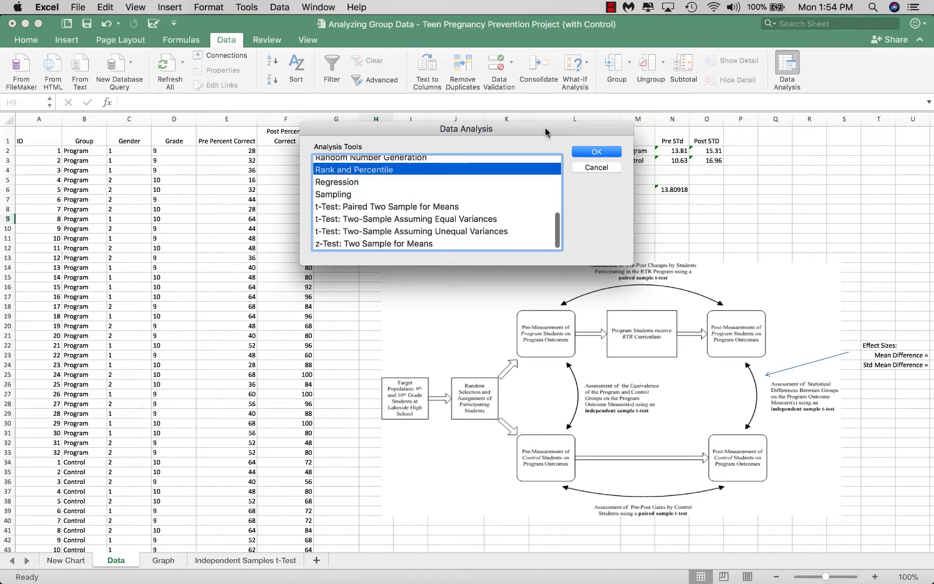
drag(546, 132, 389, 106)
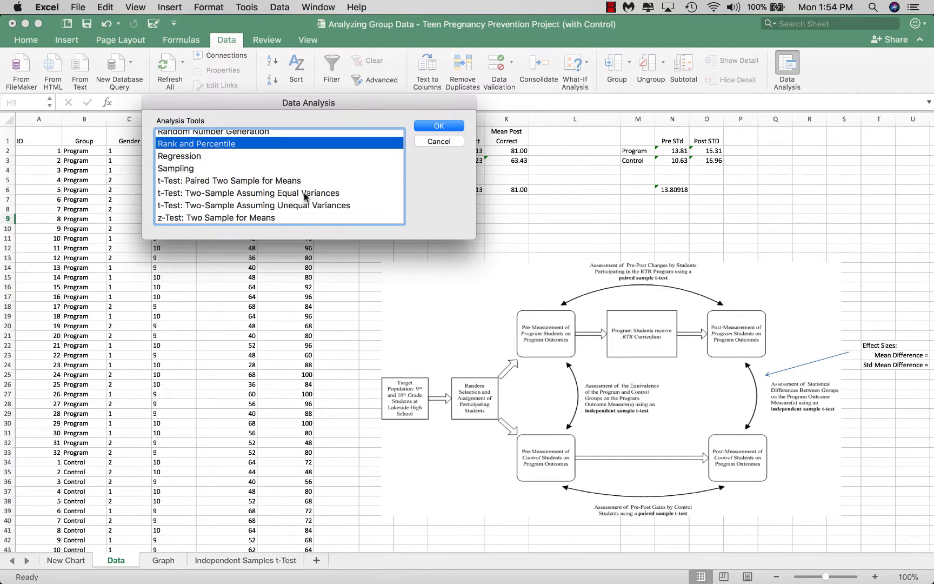
click(305, 193)
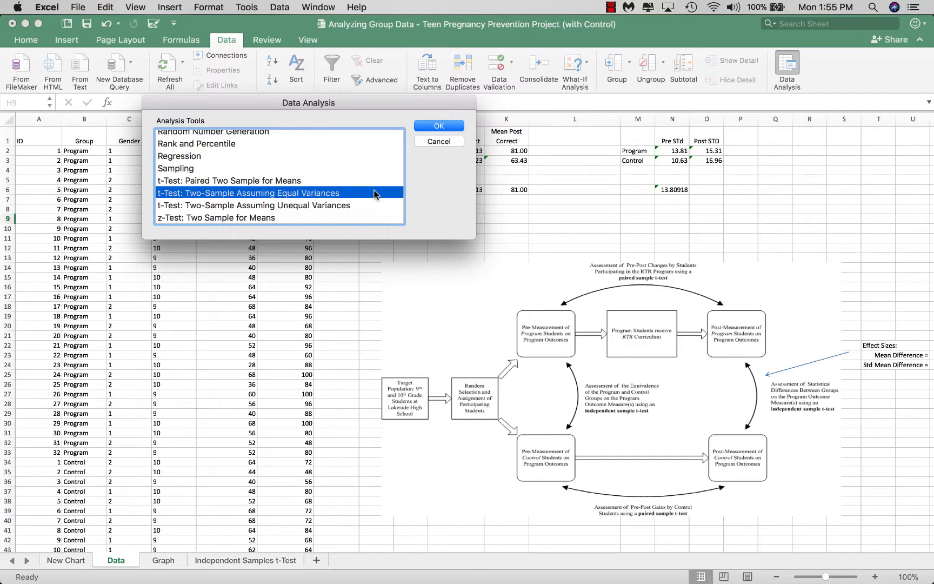
click(439, 127)
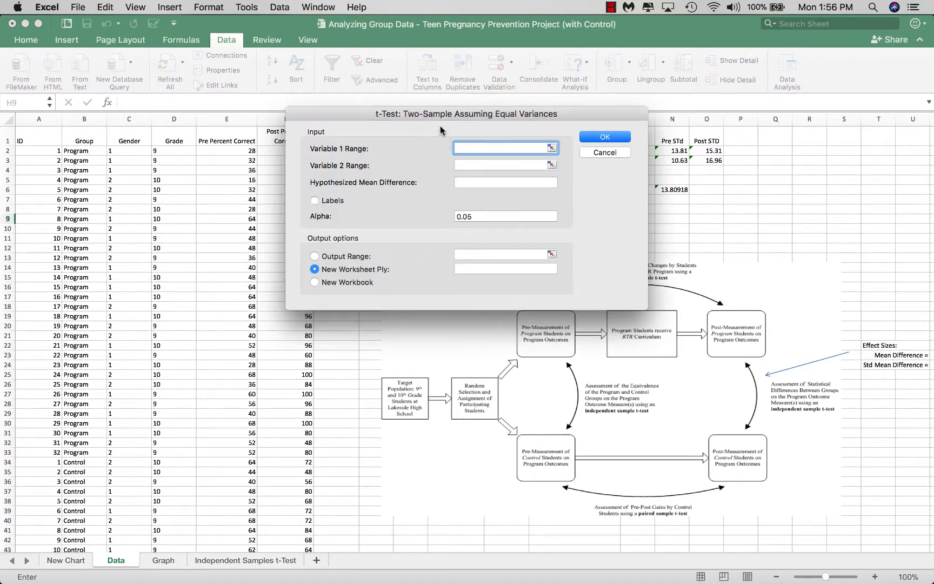
- Set the Variable 1 Range to the program group's Post Percent Correct scores, $F$2:$F$33
drag(570, 113, 733, 63)
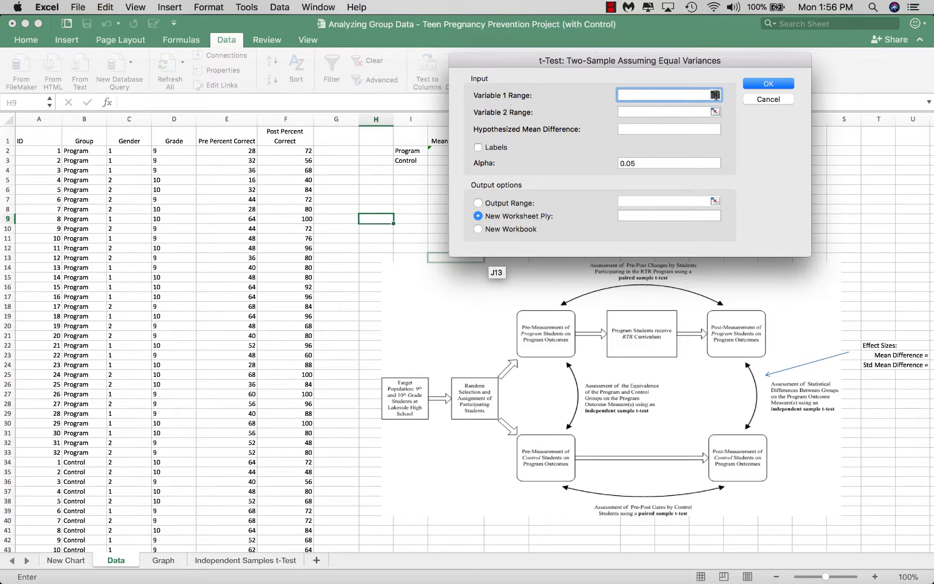
click(715, 95)
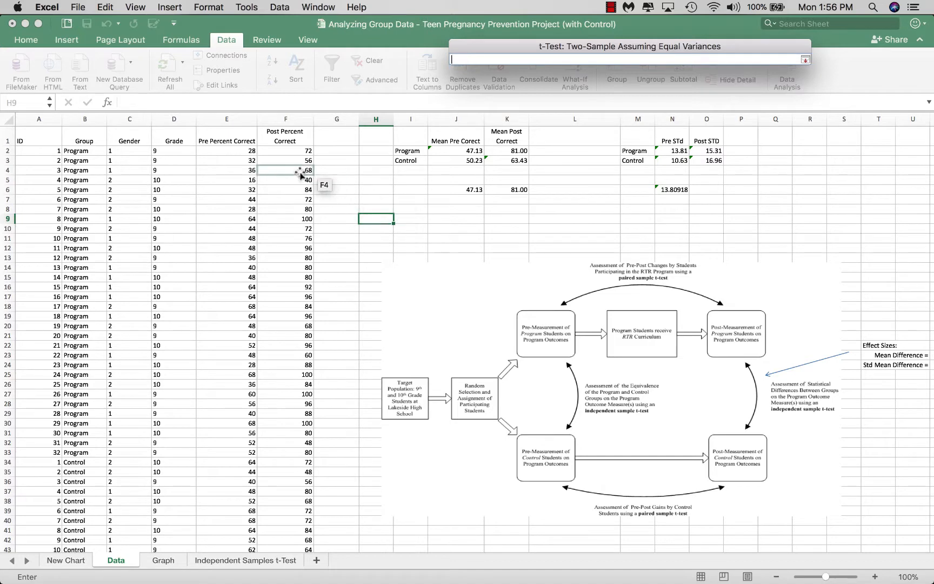
drag(294, 155, 295, 452)
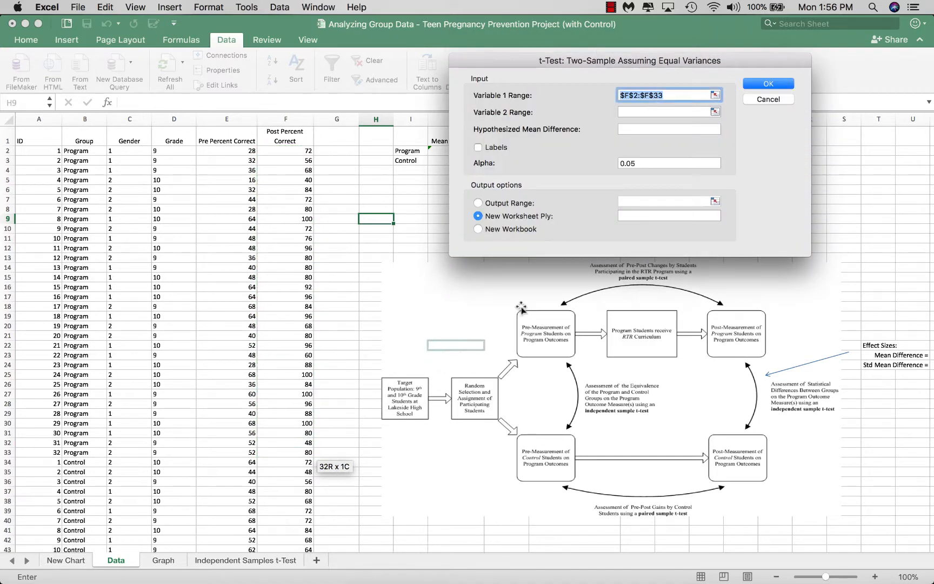
- Set the Variable 2 Range to the control group's post scores, $F$34:$F$61, and run the t-test with output to a new worksheet
click(715, 112)
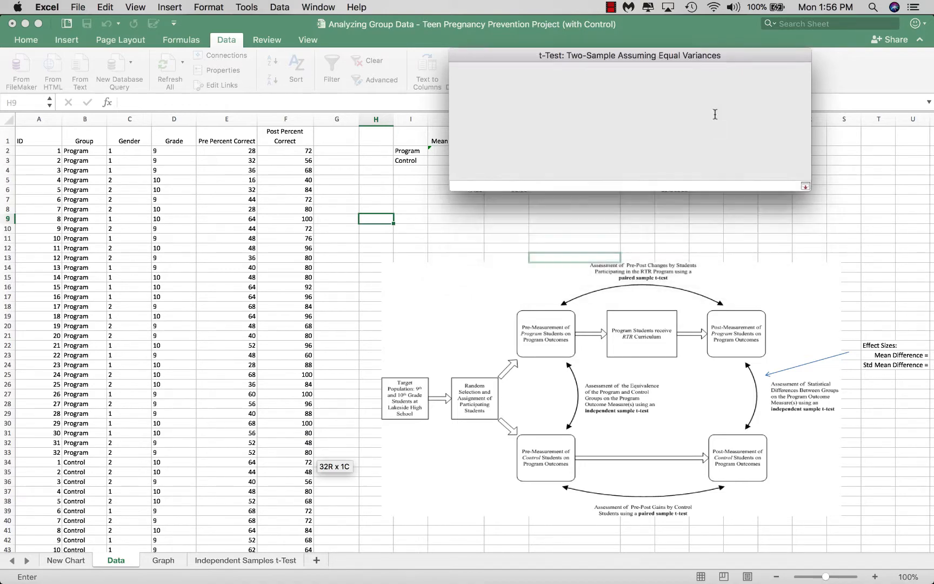
scroll(291, 330, down, 3)
scroll(291, 336, down, 5)
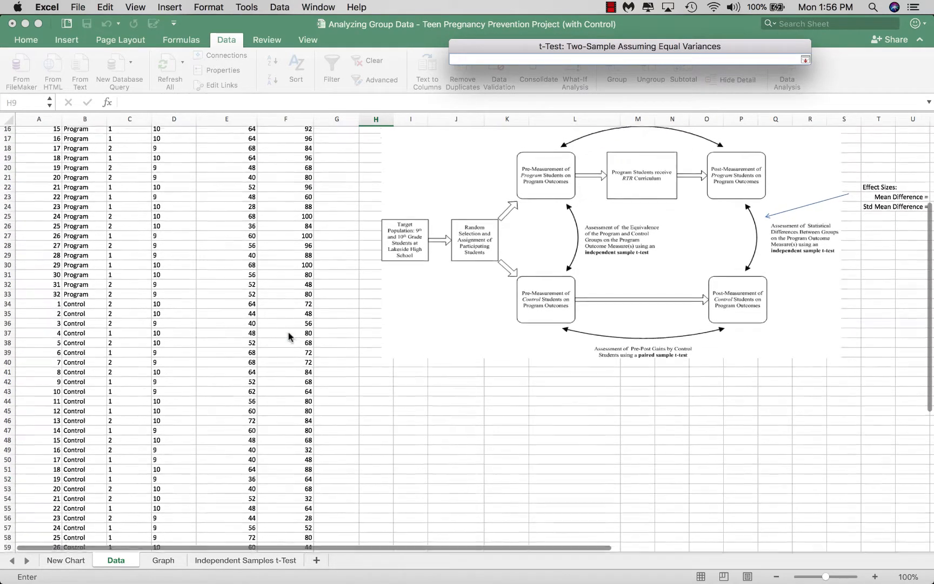
drag(293, 301, 296, 484)
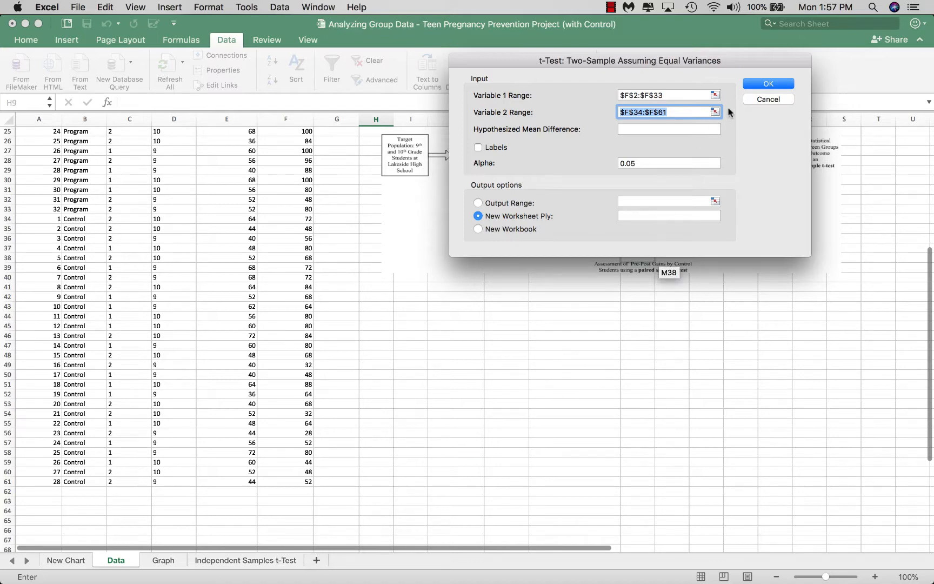
click(770, 84)
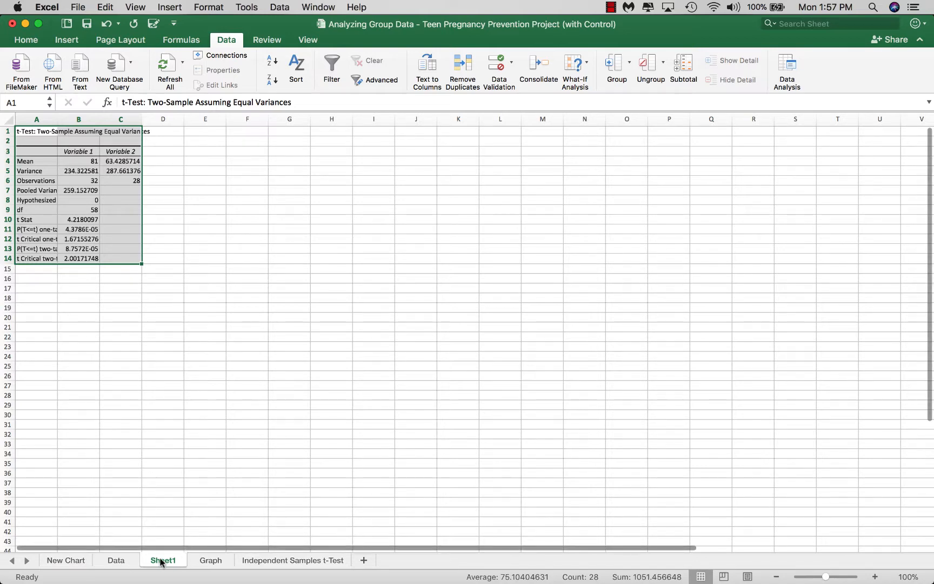
- Format cells A5:C14 of the new t-test output as Number with 2 decimal places
click(260, 562)
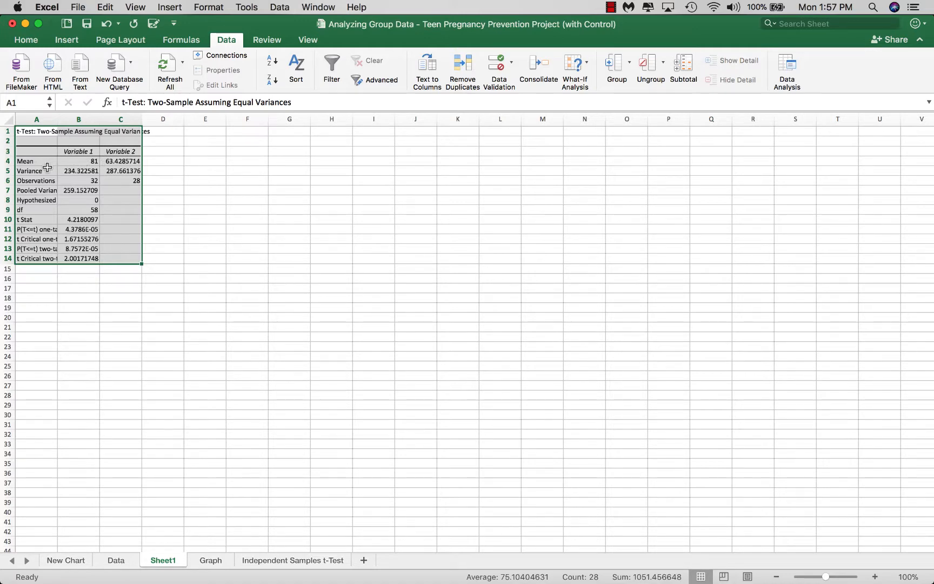
drag(46, 171, 102, 257)
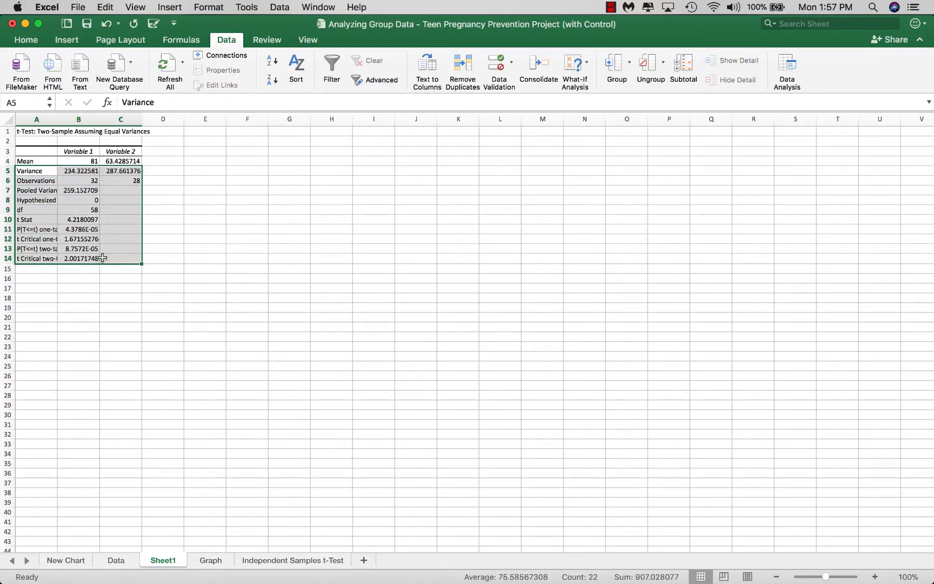
right_click(120, 199)
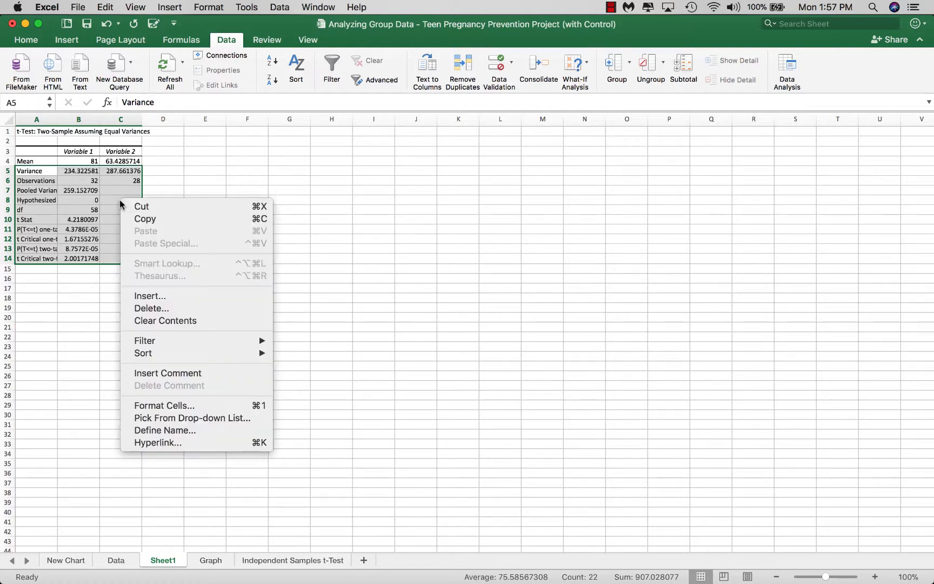
click(155, 405)
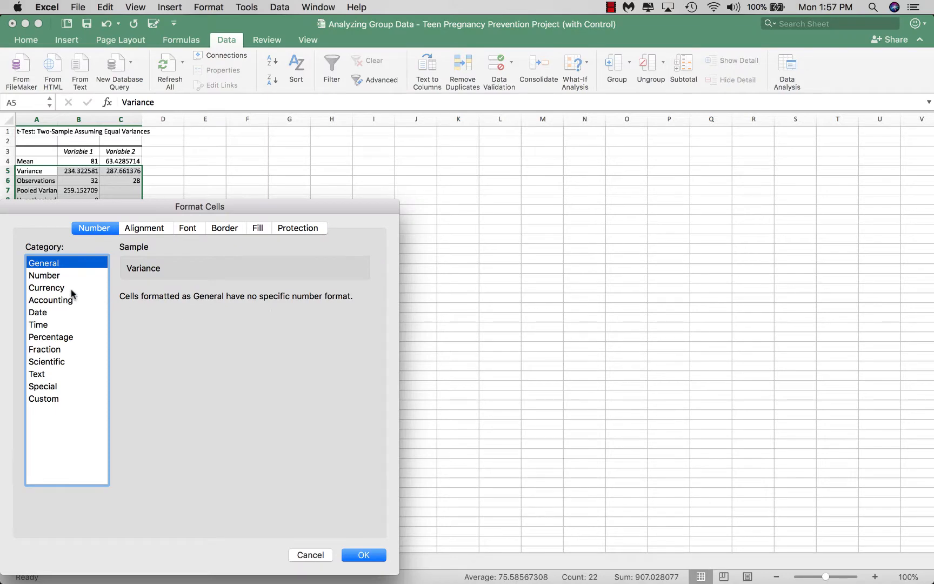
click(49, 276)
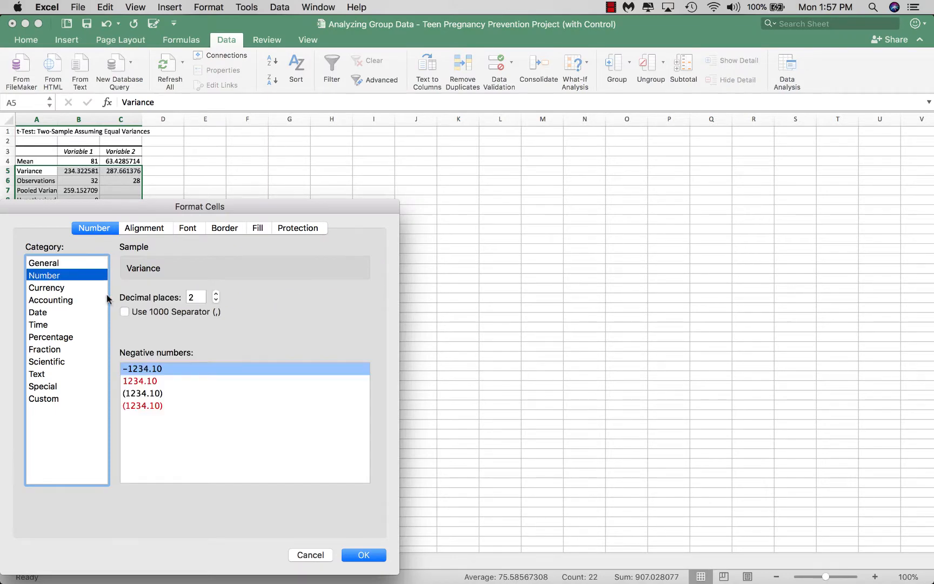
click(216, 294)
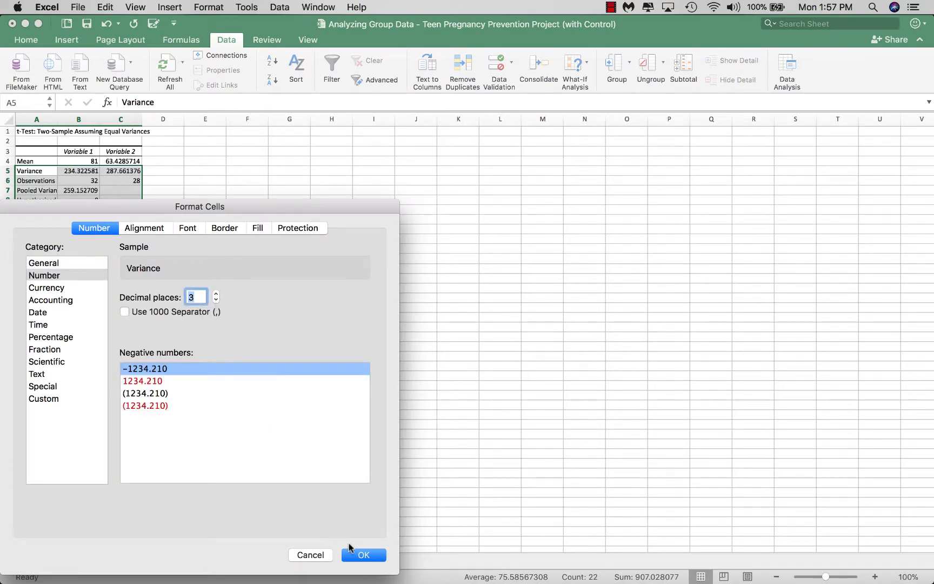
click(215, 299)
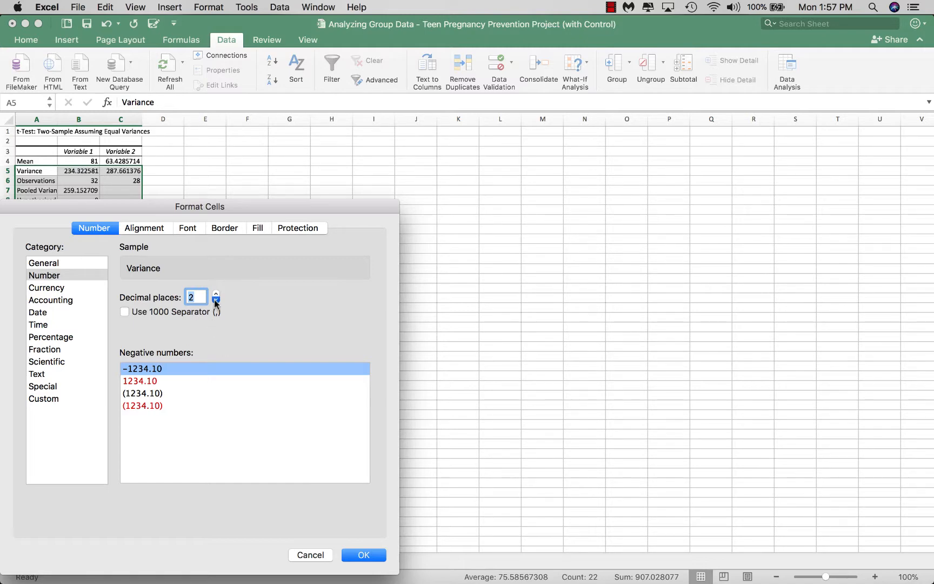
click(365, 558)
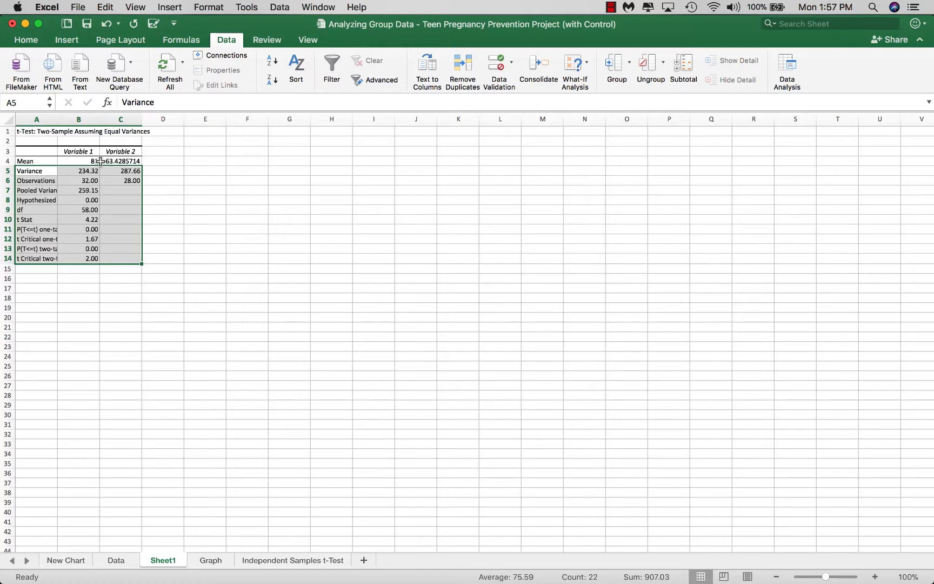
- Format the Variable 2 mean in C4 as Number with 2 decimal places and widen column A to show the row labels
click(110, 161)
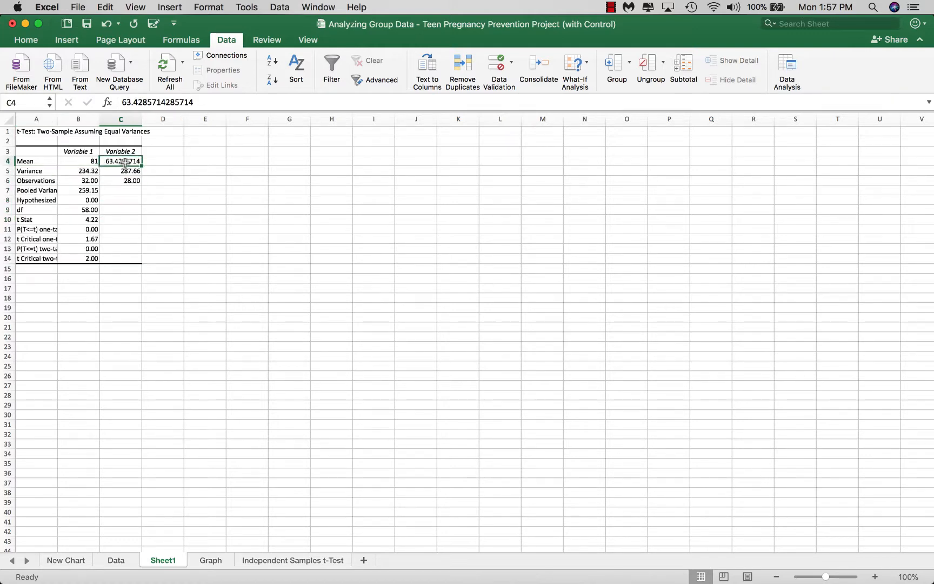
right_click(127, 160)
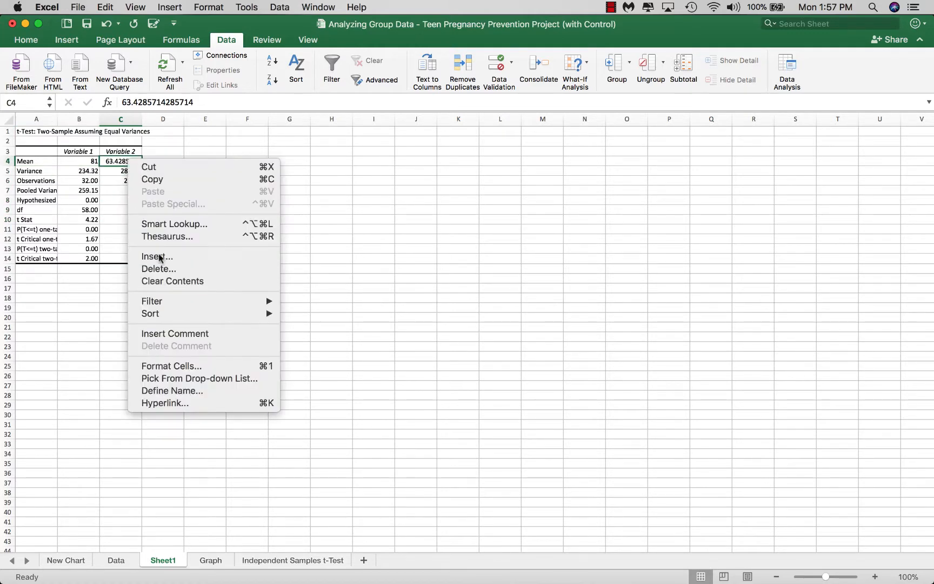
click(197, 366)
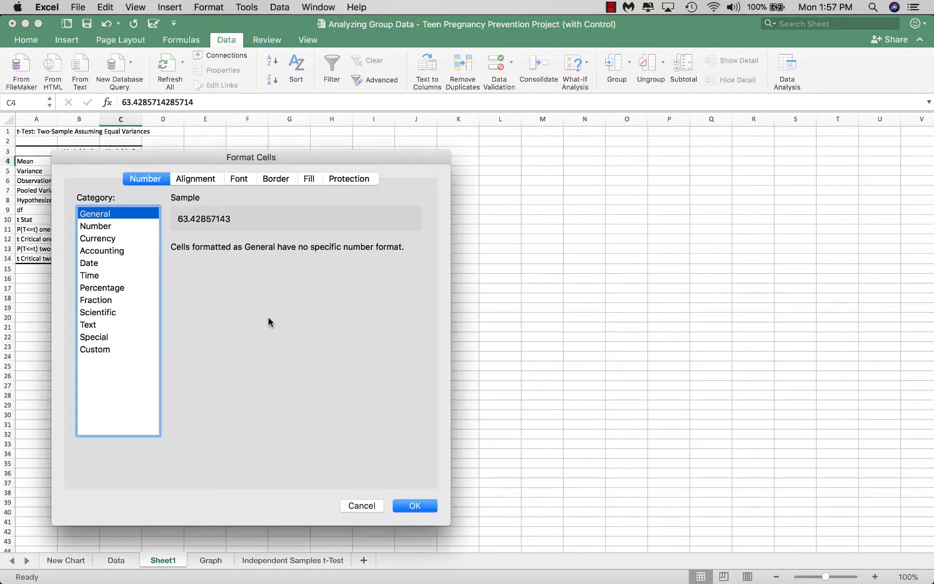
click(97, 227)
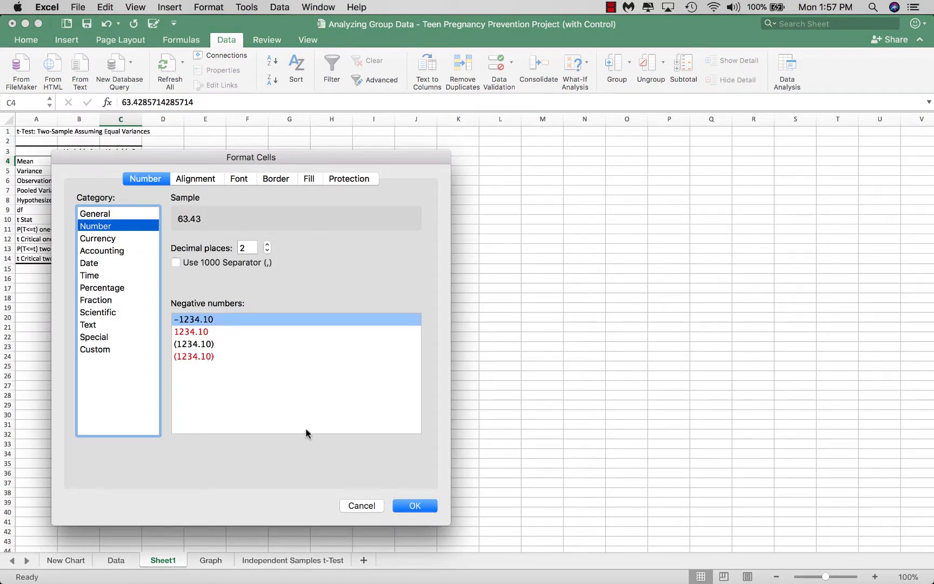
click(403, 503)
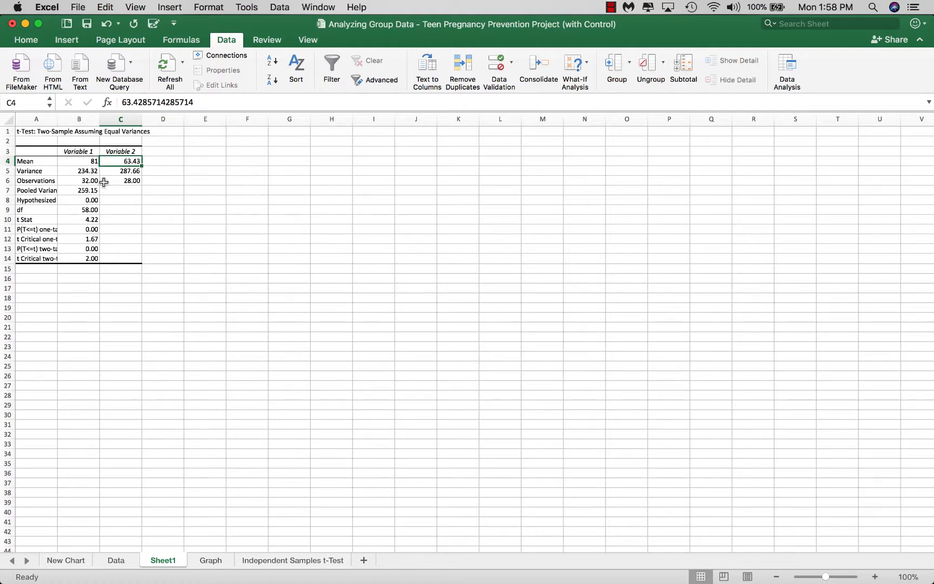
drag(57, 122, 83, 125)
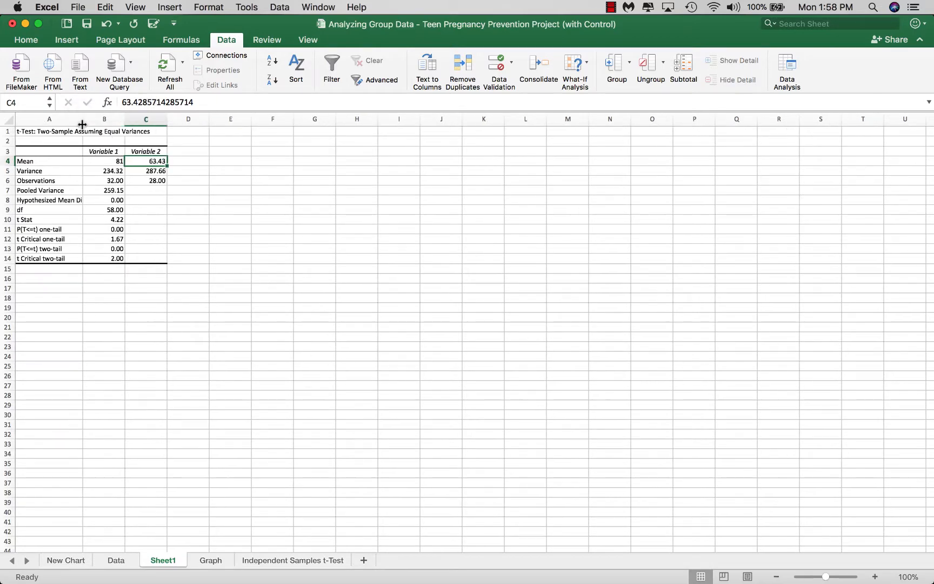
- Check the two-tail p-value in B13 on Sheet1 and on the Independent Samples t-Test sheet
click(92, 247)
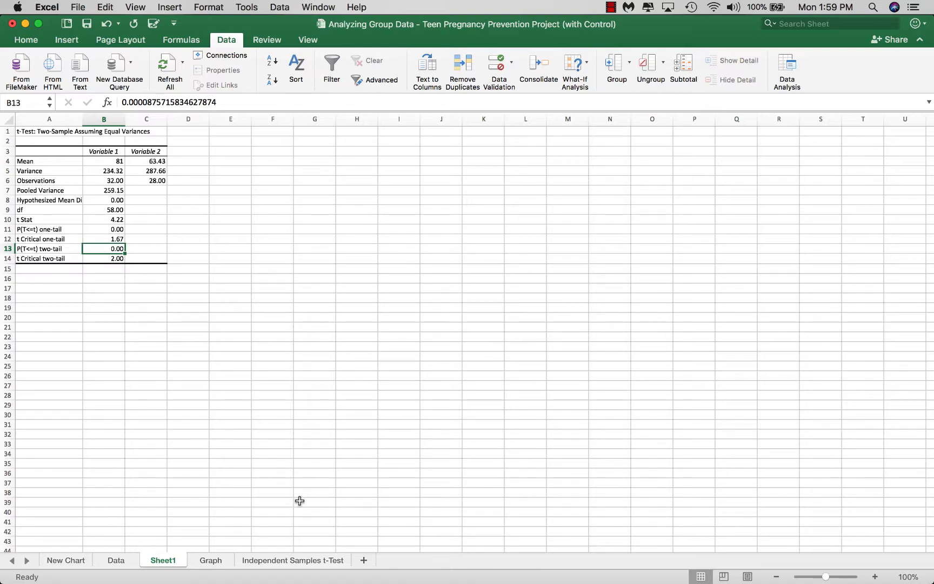
click(300, 562)
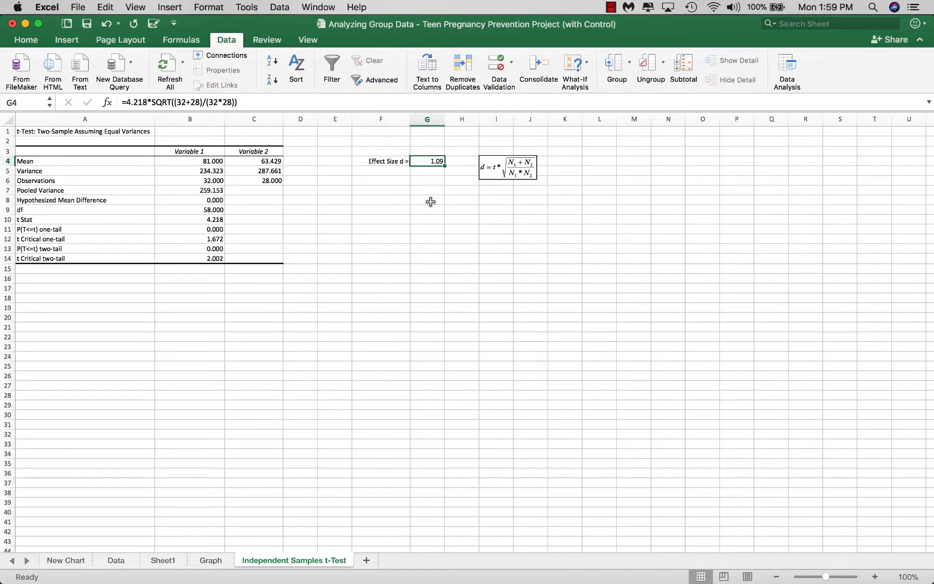
click(184, 247)
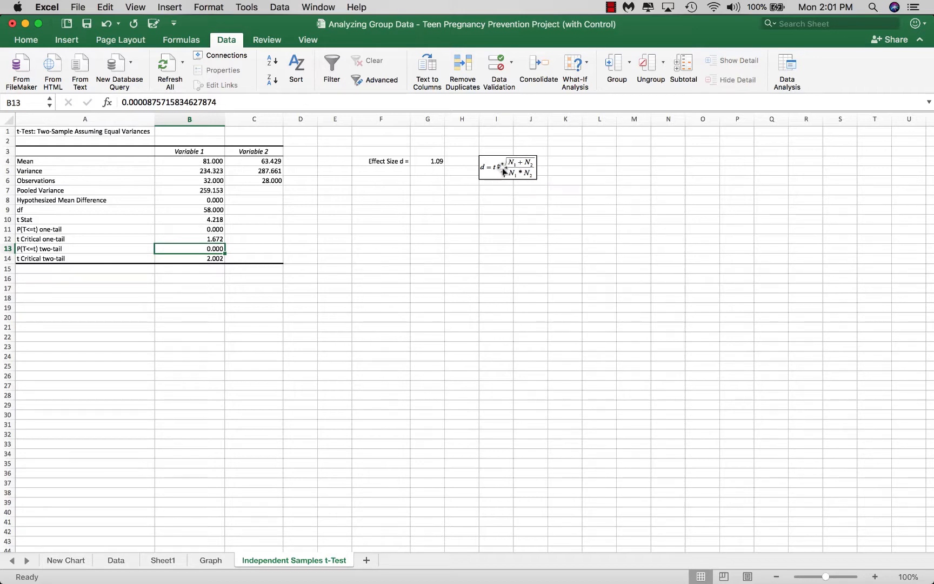
- Compare the effect size formula in G4 with the embedded equation for d, leaving the formula as it is
click(438, 161)
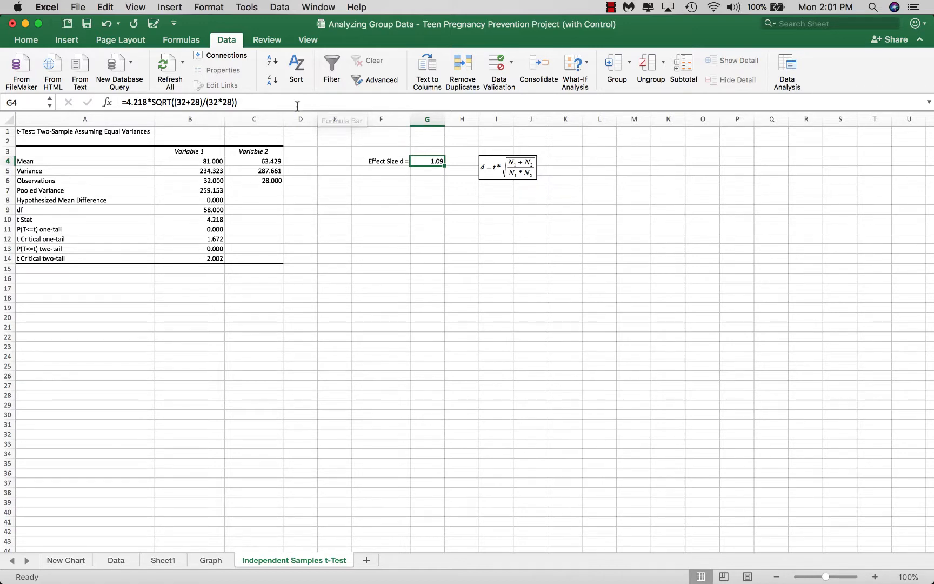
click(515, 173)
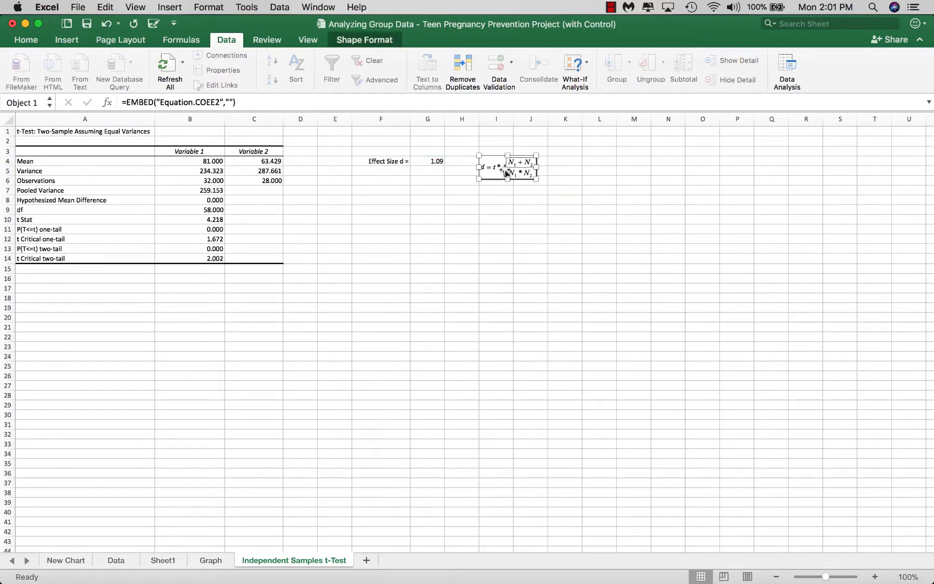
click(428, 163)
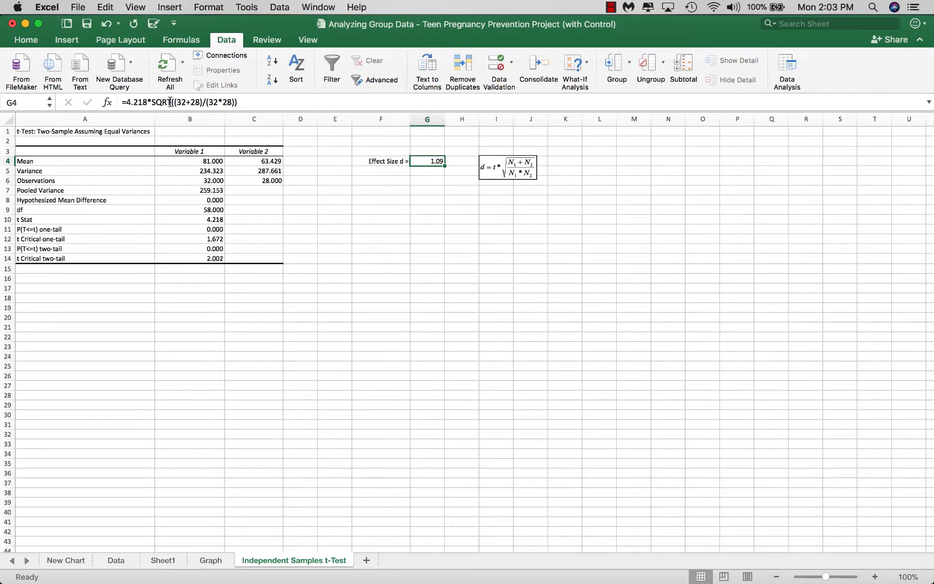
click(239, 102)
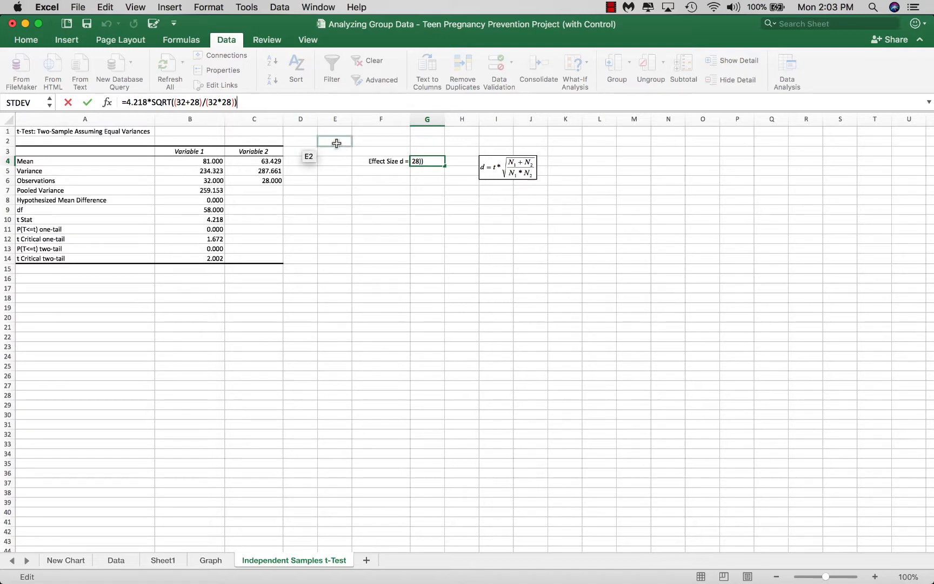
drag(406, 156, 429, 170)
click(428, 171)
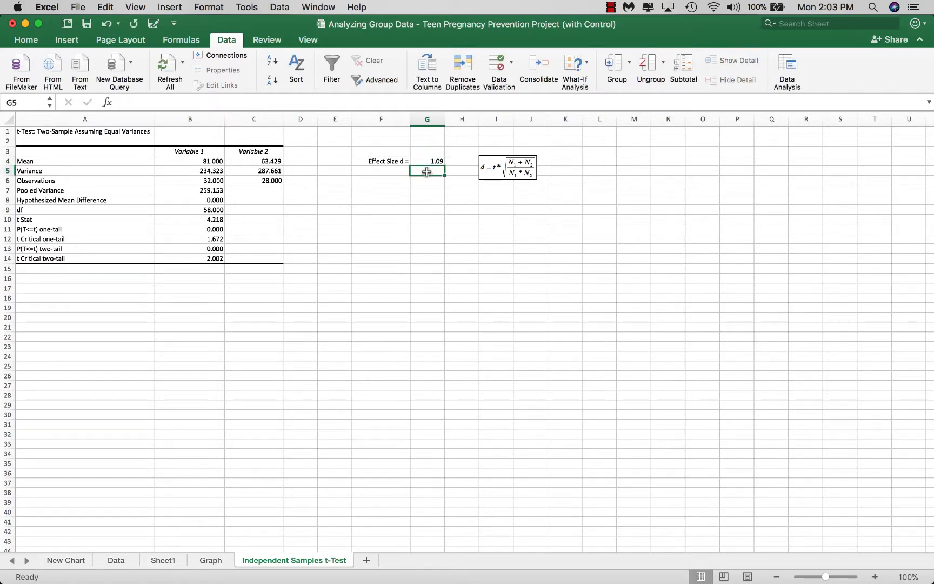
- Review the two-tail p-value in B13 together with the effect size d calculation in G4
click(427, 161)
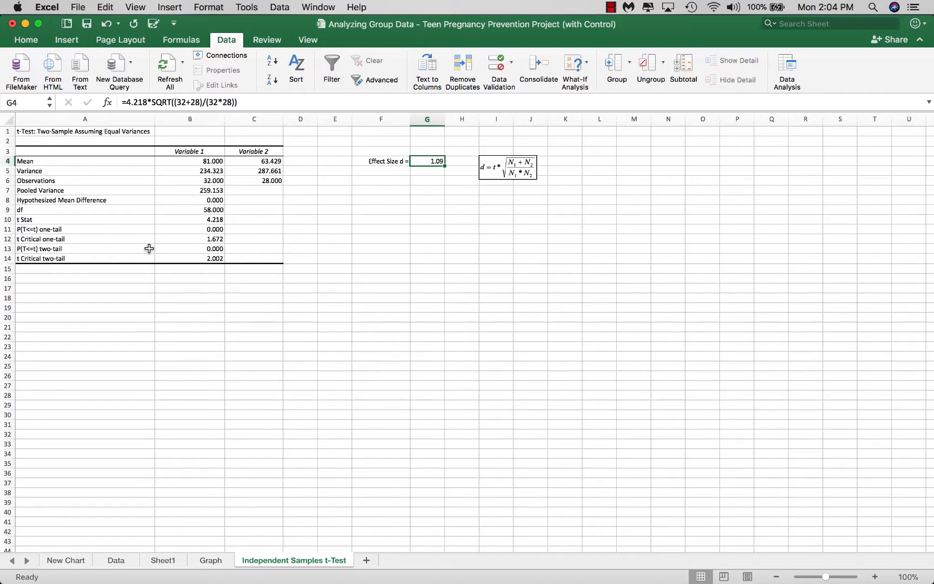
click(174, 251)
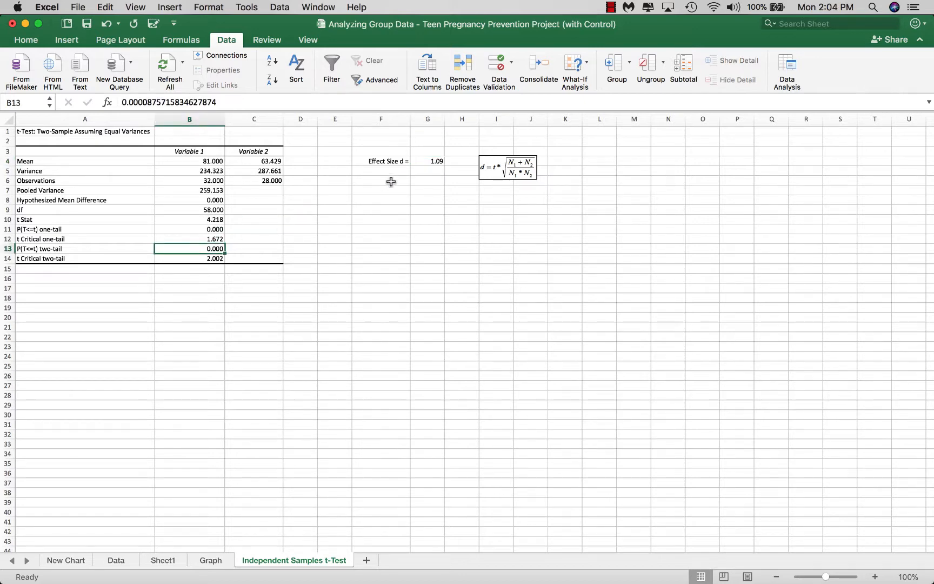
click(434, 160)
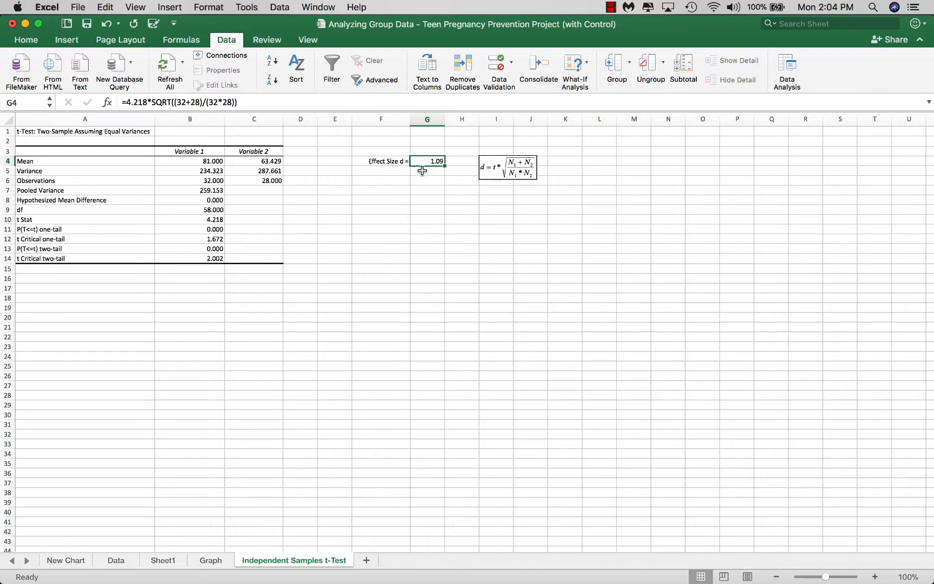
click(252, 103)
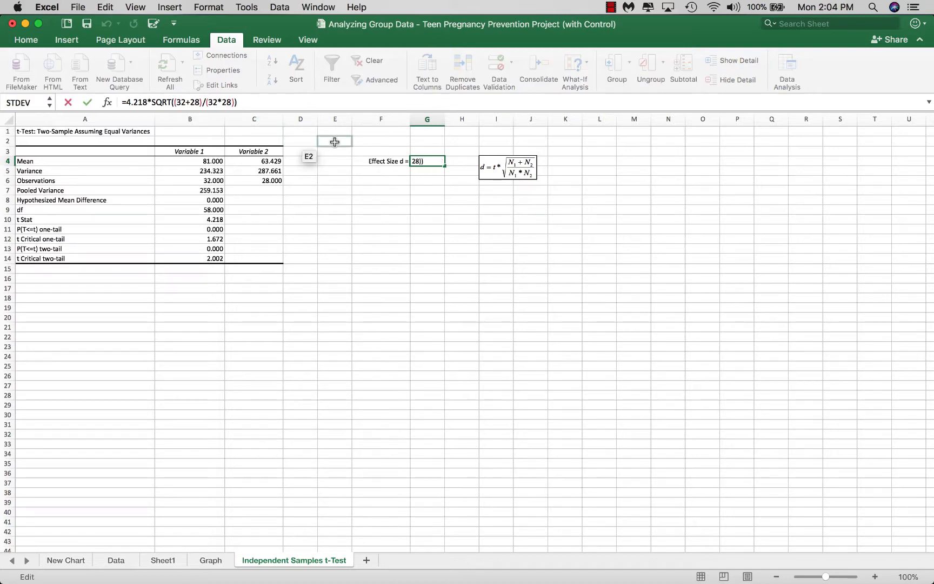
click(425, 170)
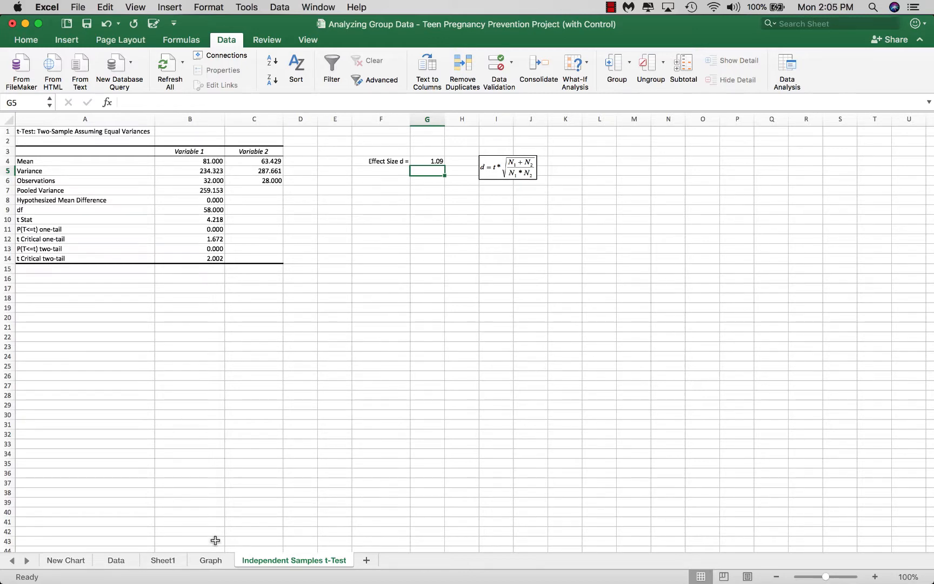
- On the Data sheet, inspect the standardized mean difference in V24 and the mean difference formula in V23 beside the study design diagram
click(57, 562)
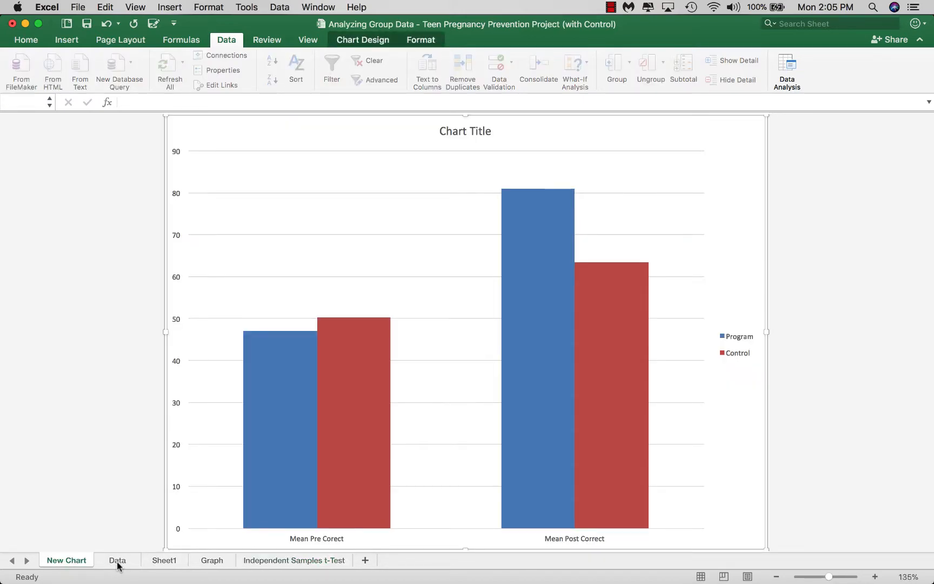
click(117, 562)
scroll(500, 390, up, 5)
scroll(500, 390, right, 3)
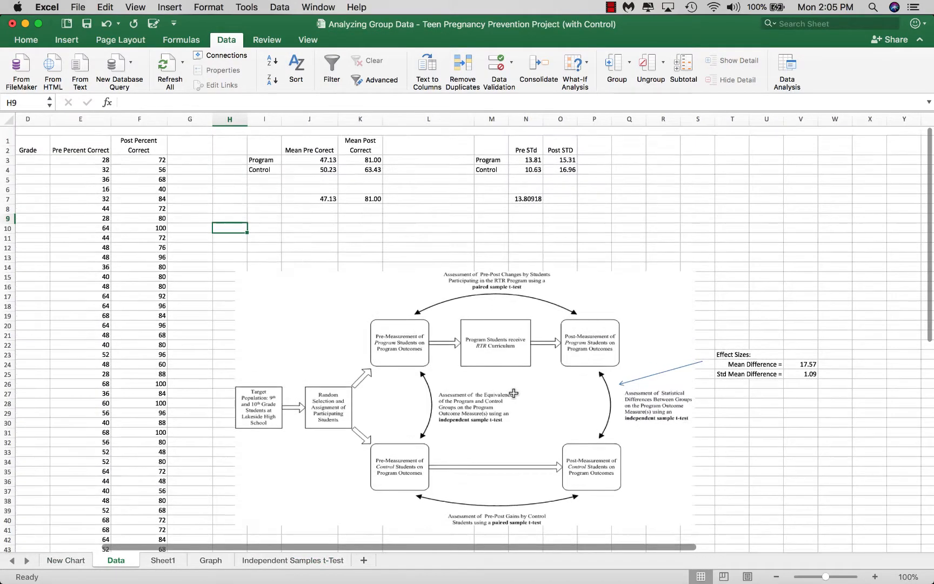
click(796, 366)
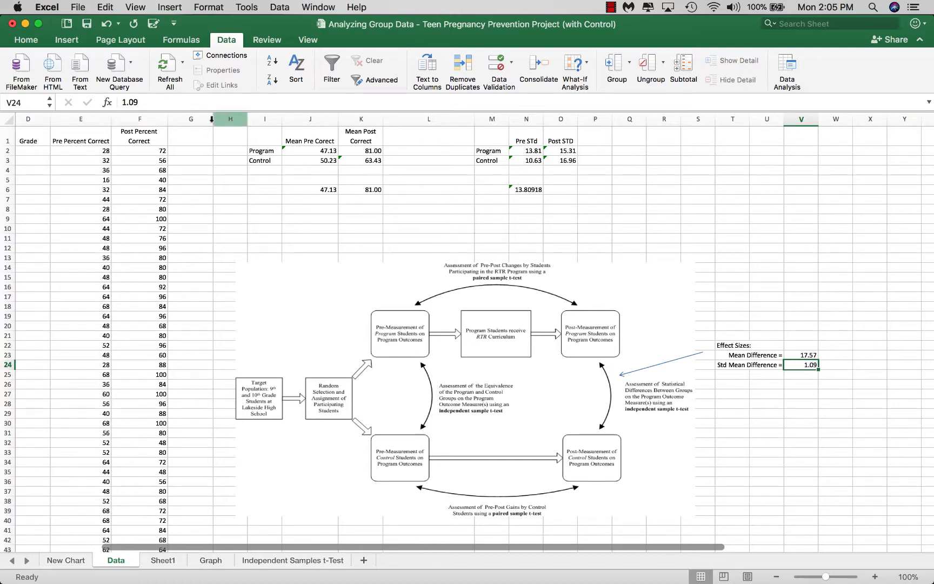
click(149, 101)
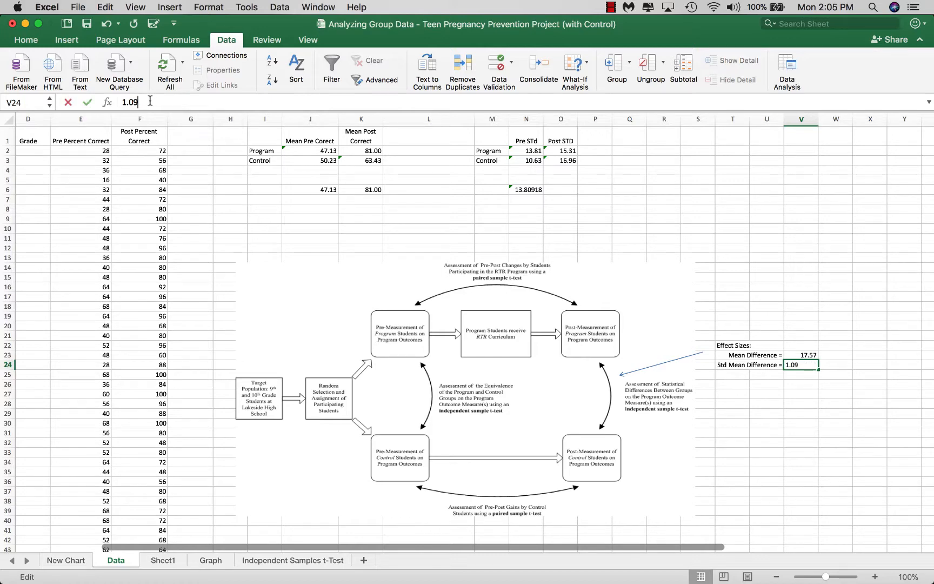
click(787, 355)
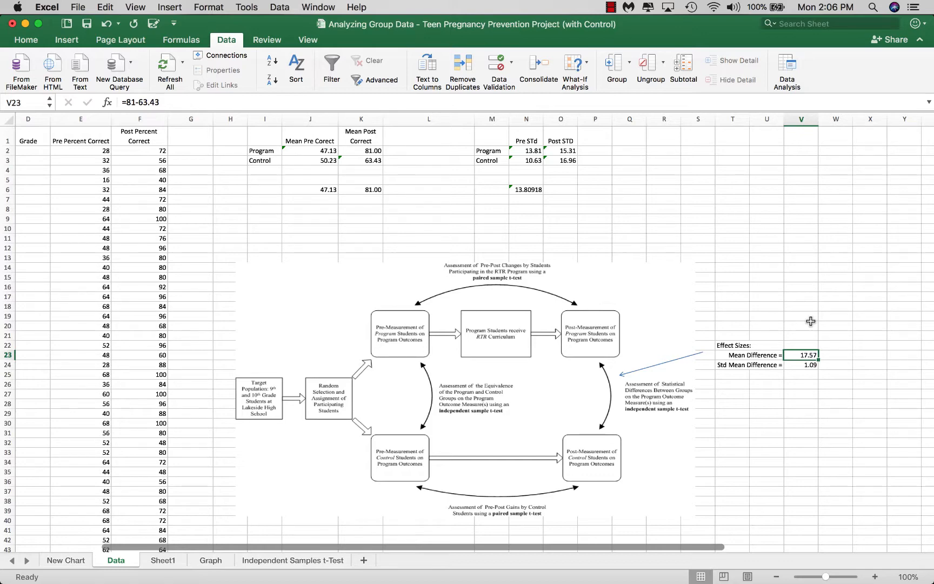
scroll(805, 318, down, 5)
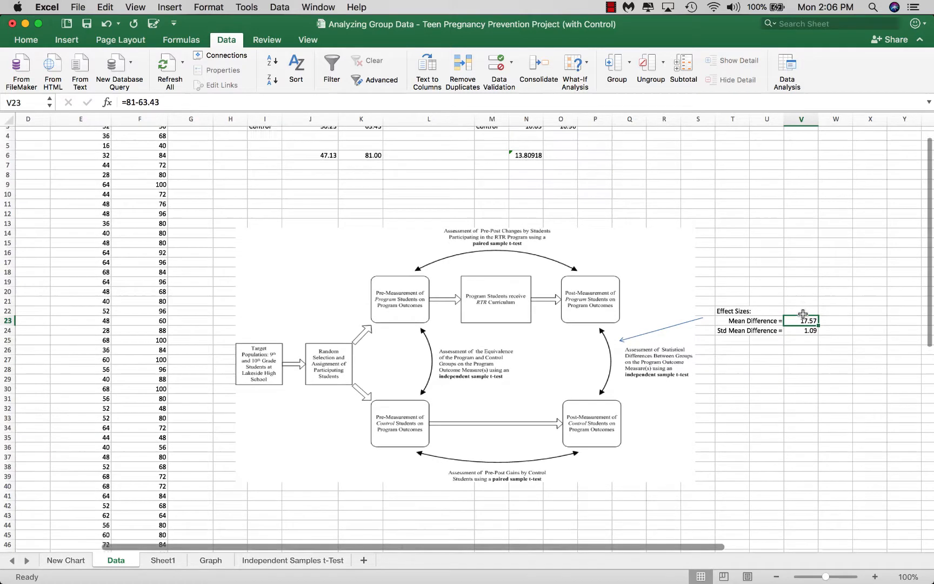
scroll(803, 314, down, 1)
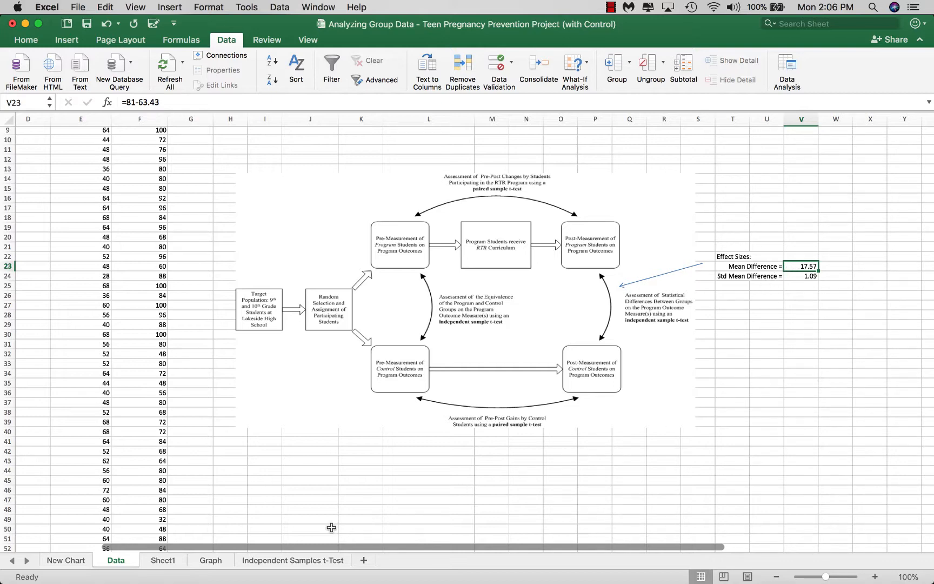
- Review the Pregnancy Prevention Pilot chart on the Graph sheet, and return to the student scores and group summaries on the Data sheet
click(211, 560)
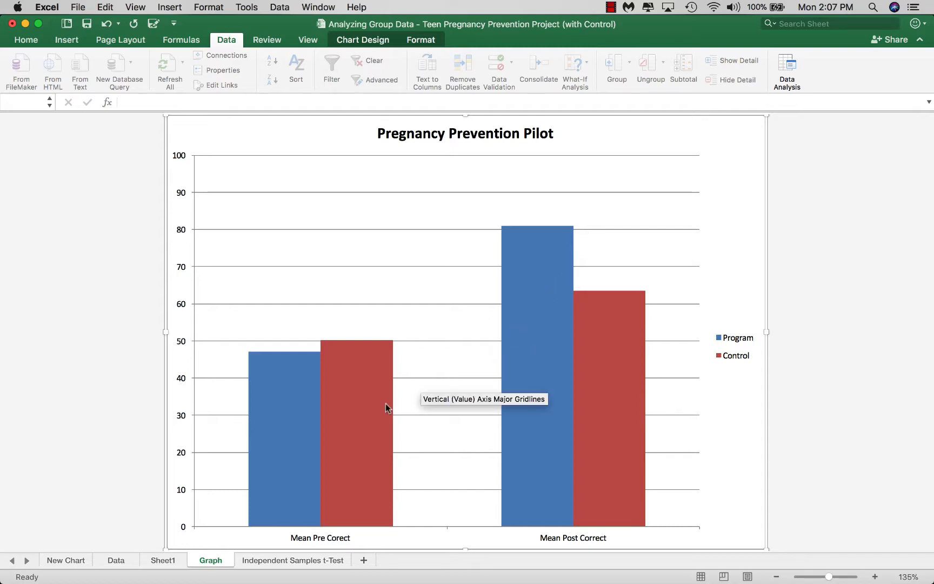
click(116, 560)
scroll(296, 453, left, 5)
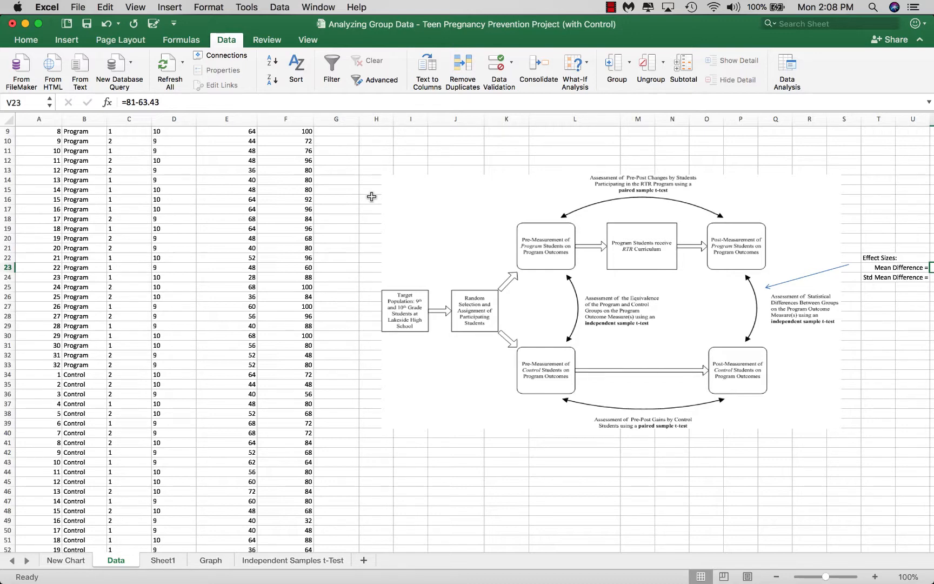
scroll(355, 224, up, 4)
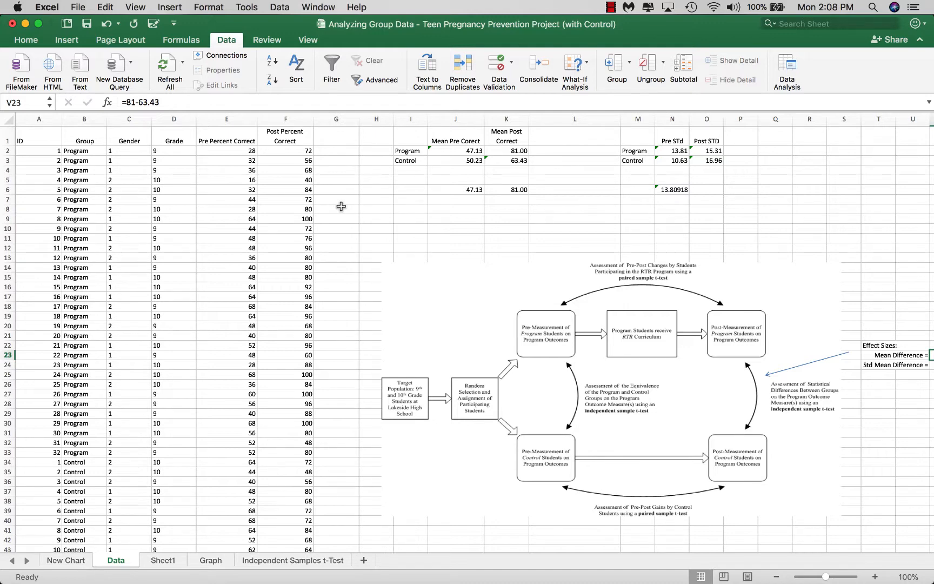
scroll(341, 205, down, 1)
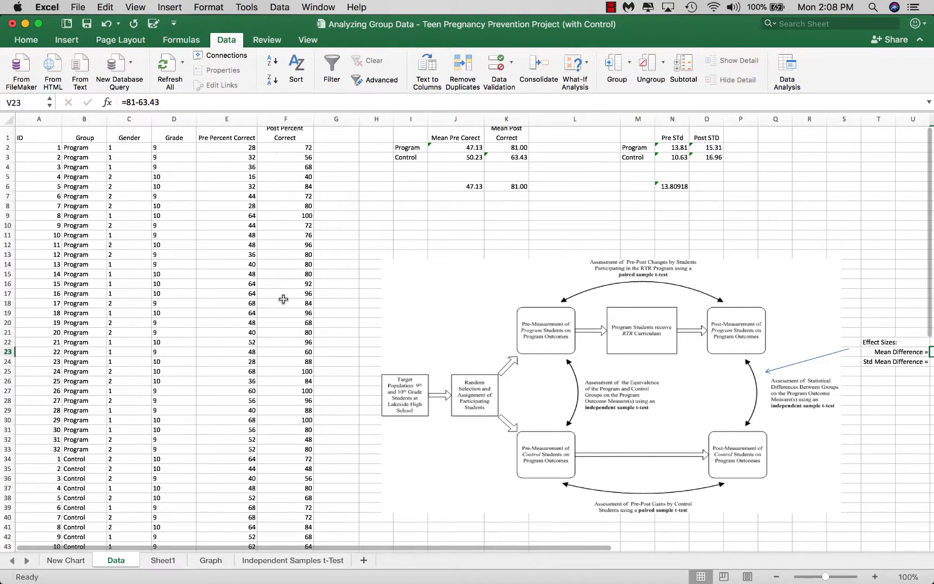